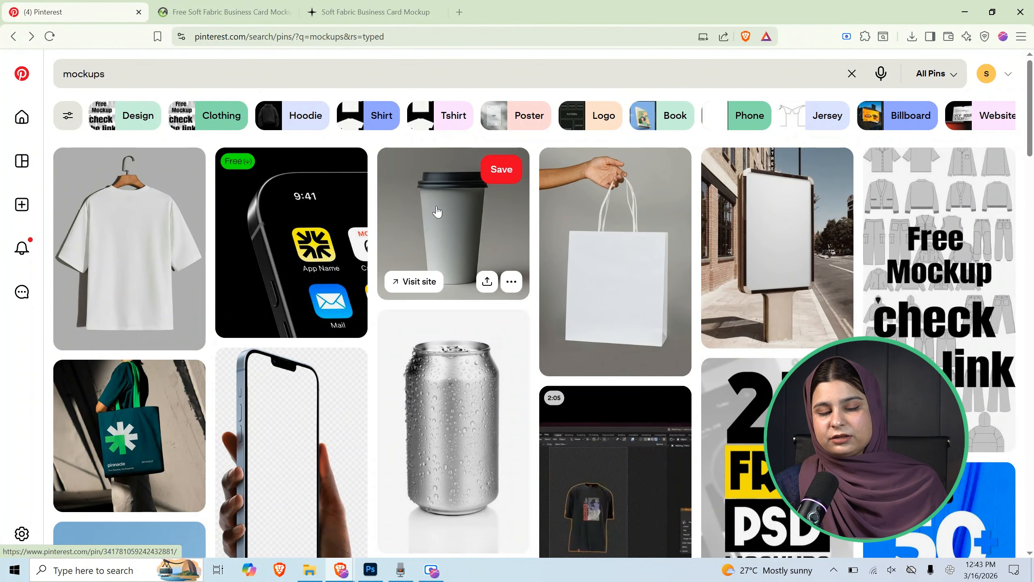
scroll(459, 360, down, 4)
scroll(459, 360, up, 4)
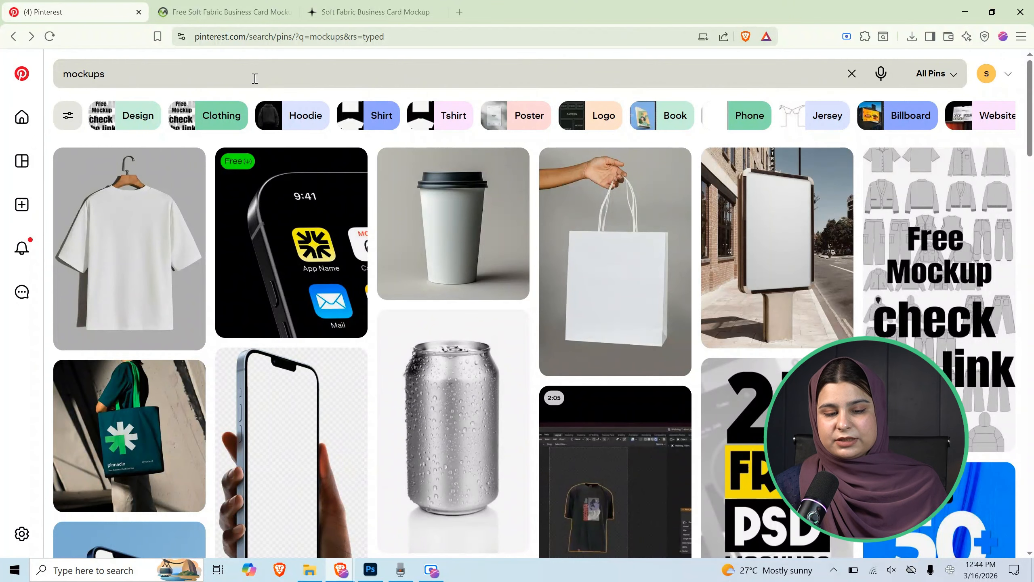
double_click(98, 78)
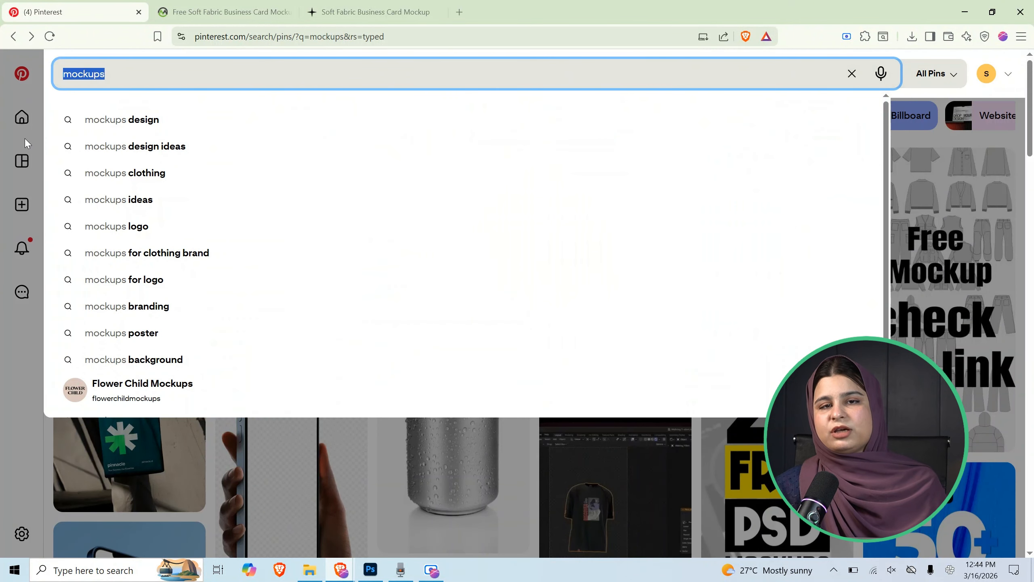
click(24, 138)
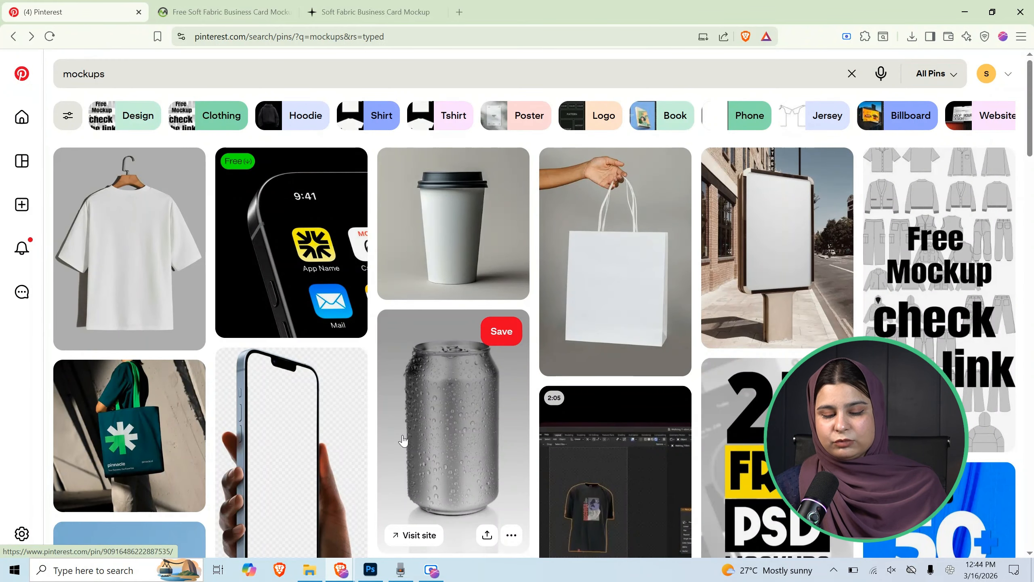
click(370, 569)
click(550, 226)
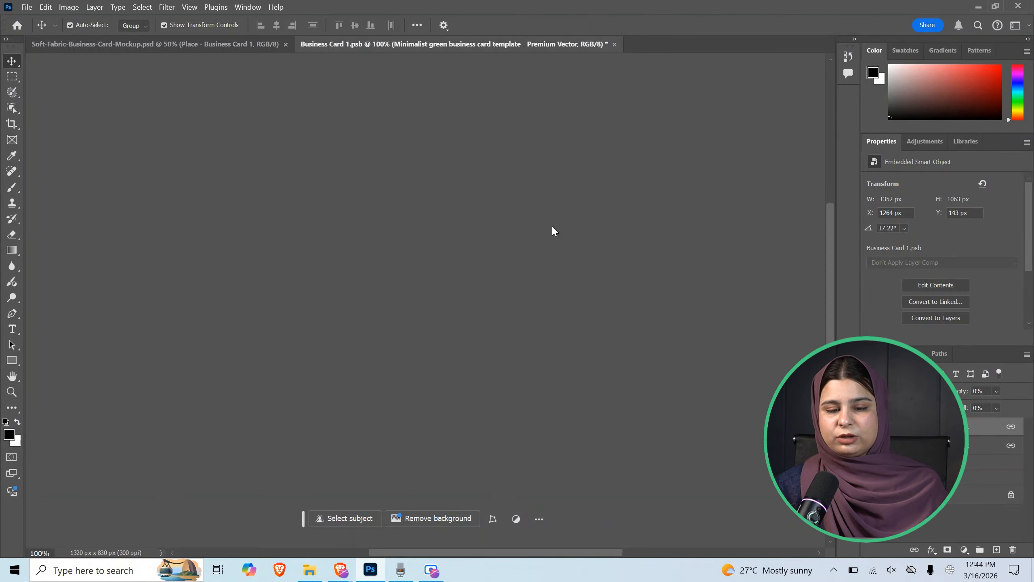
click(94, 223)
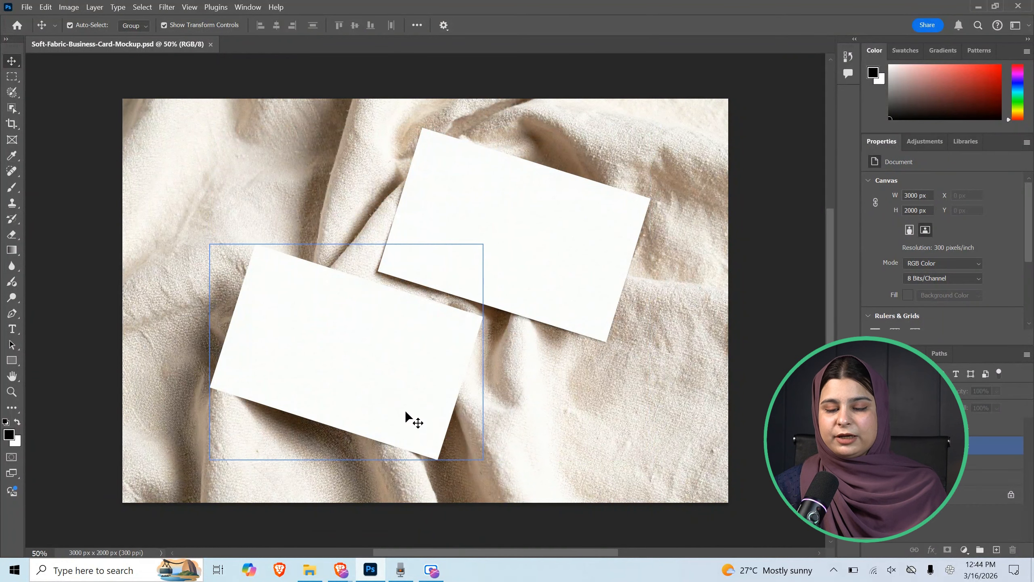
click(322, 578)
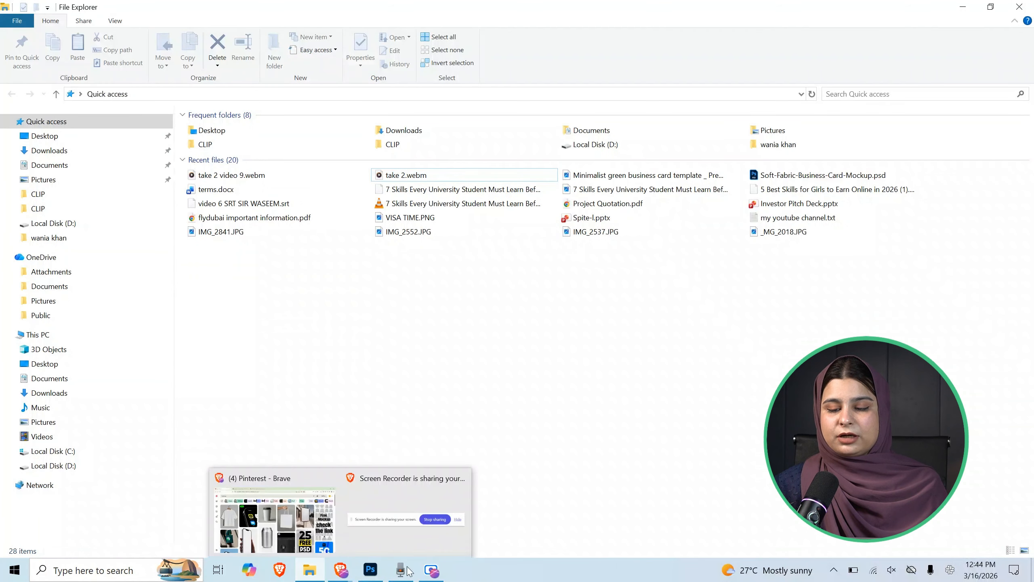
mouse_move(379, 577)
mouse_move(342, 571)
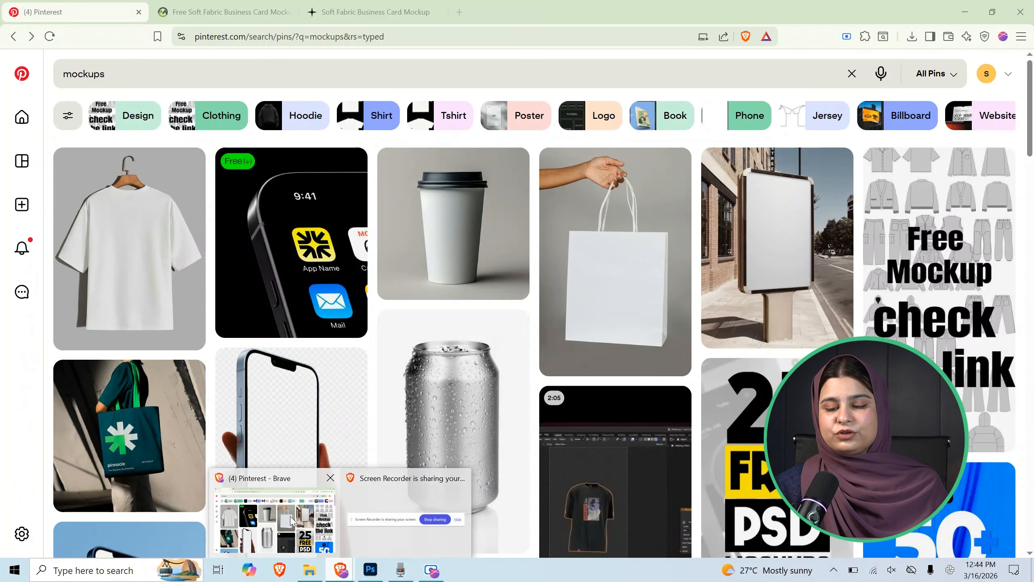
click(293, 521)
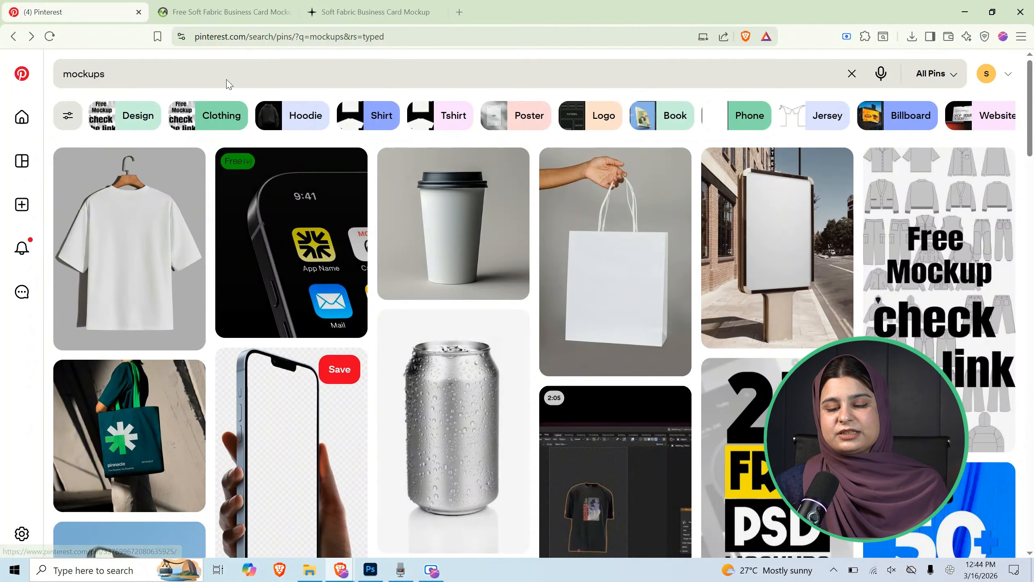
Open the Soft Fabric Business Card Mockup page on Mockup Tree and check its title and file type
click(202, 10)
scroll(452, 131, up, 15)
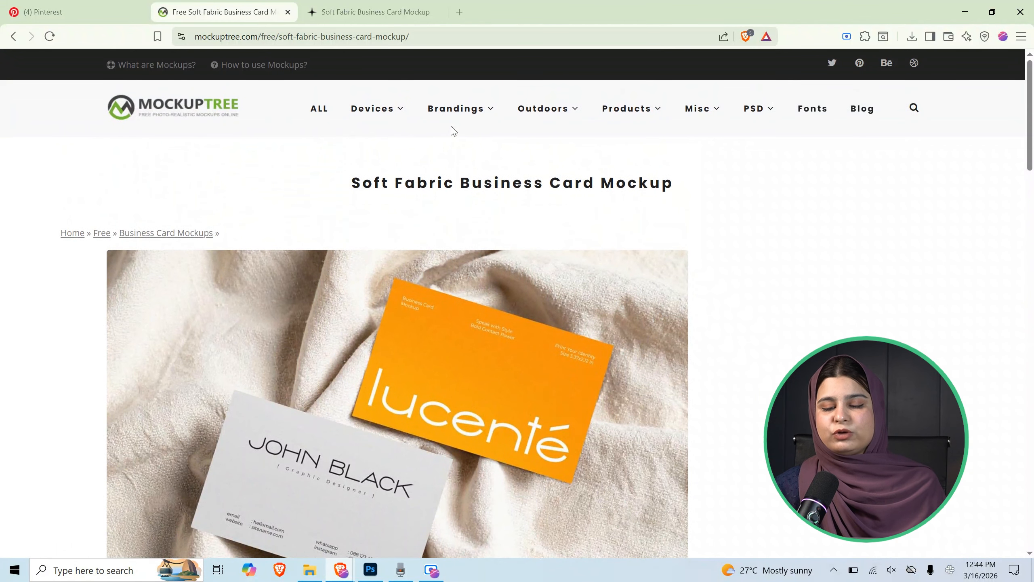
drag(342, 187, 682, 199)
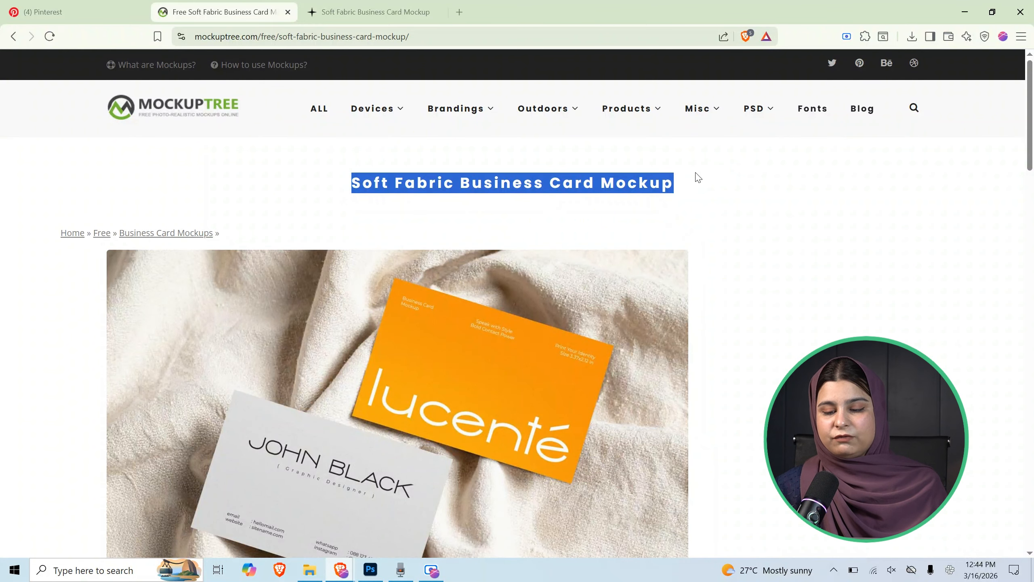
scroll(697, 177, down, 15)
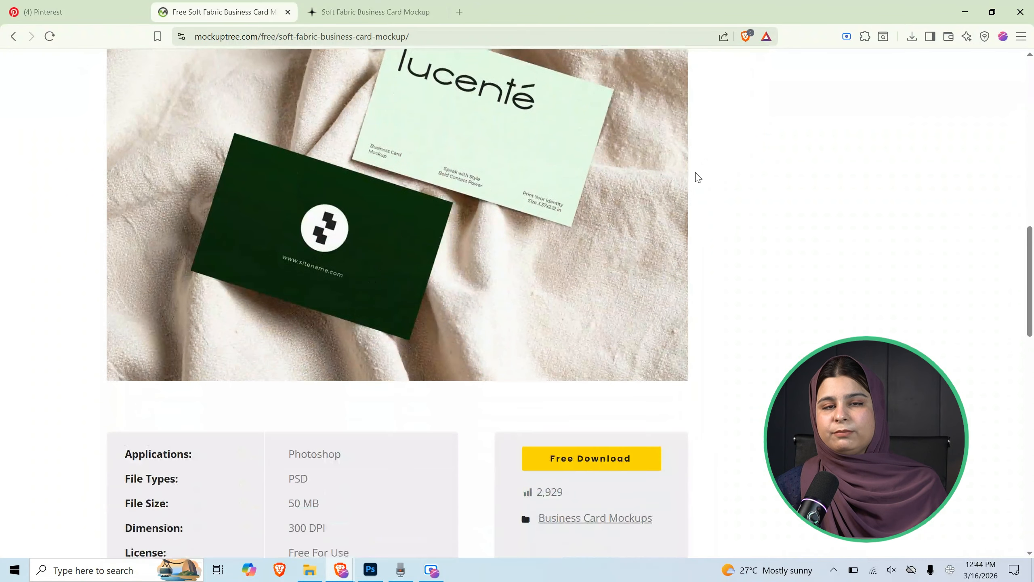
scroll(287, 140, up, 3)
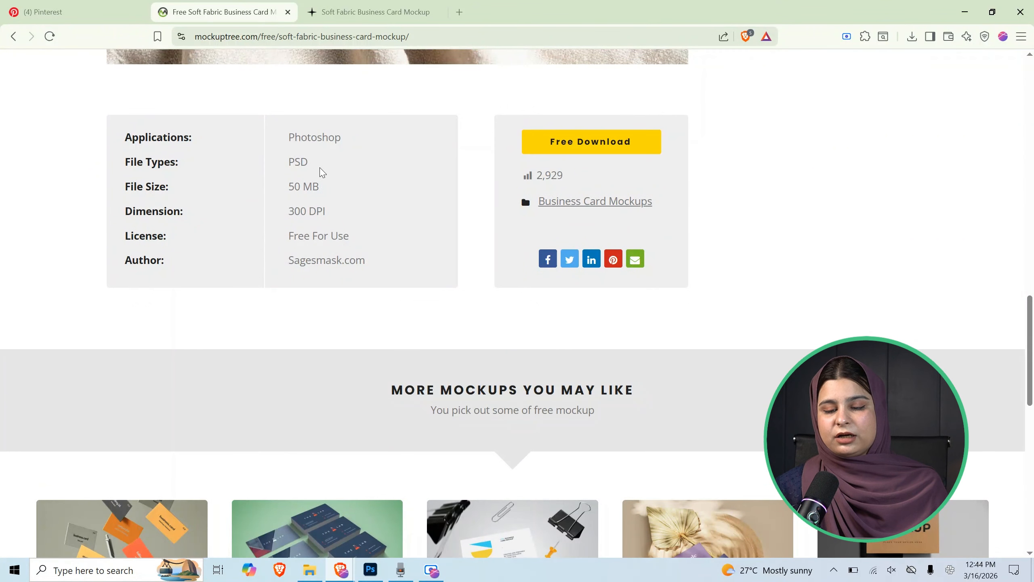
drag(316, 175, 279, 162)
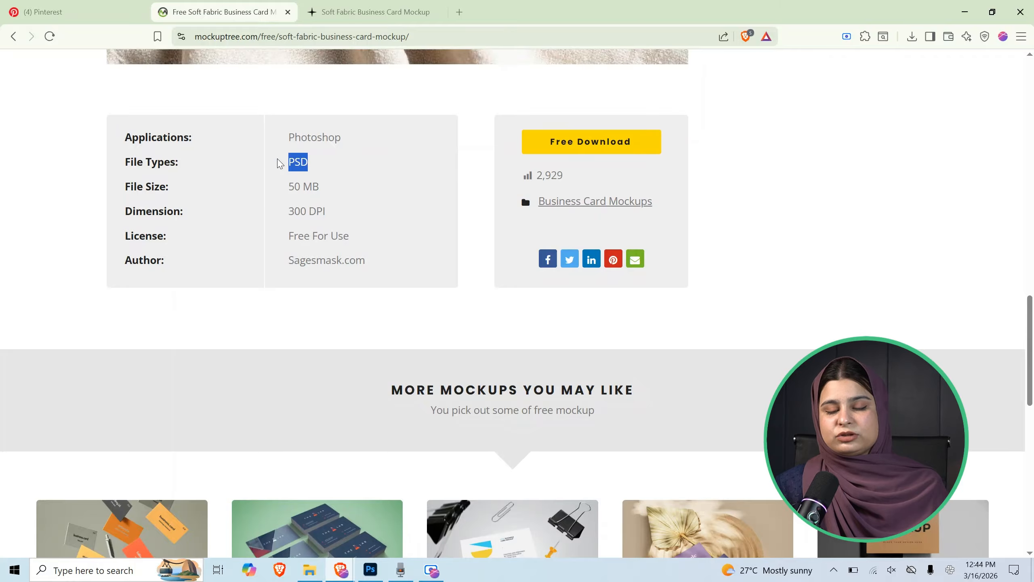
Review the business card mockup's description, preview images and free download section on the web page
scroll(279, 163, up, 10)
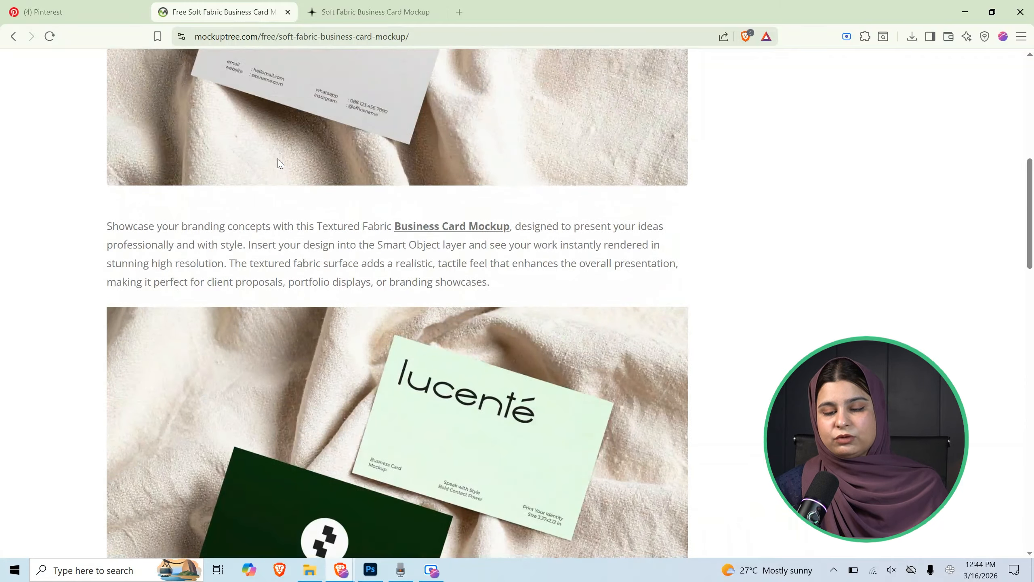
scroll(280, 164, down, 3)
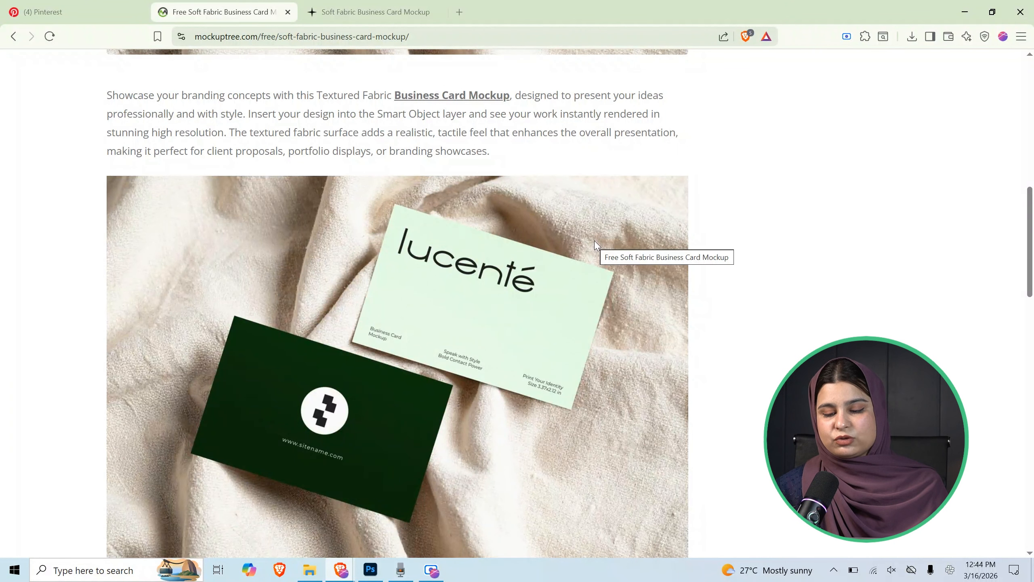
scroll(586, 245, up, 3)
scroll(570, 224, up, 3)
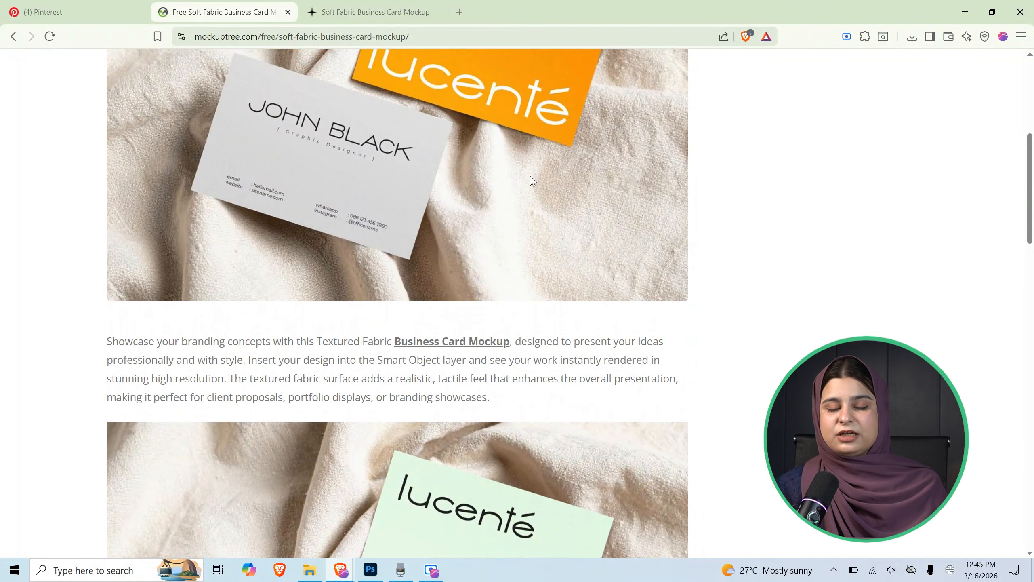
scroll(530, 177, up, 5)
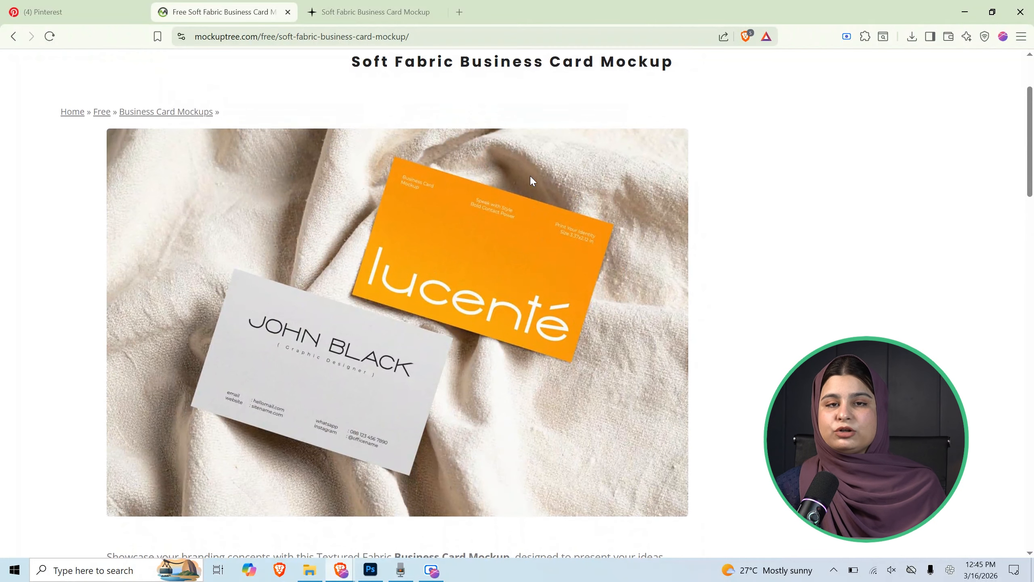
scroll(530, 175, up, 3)
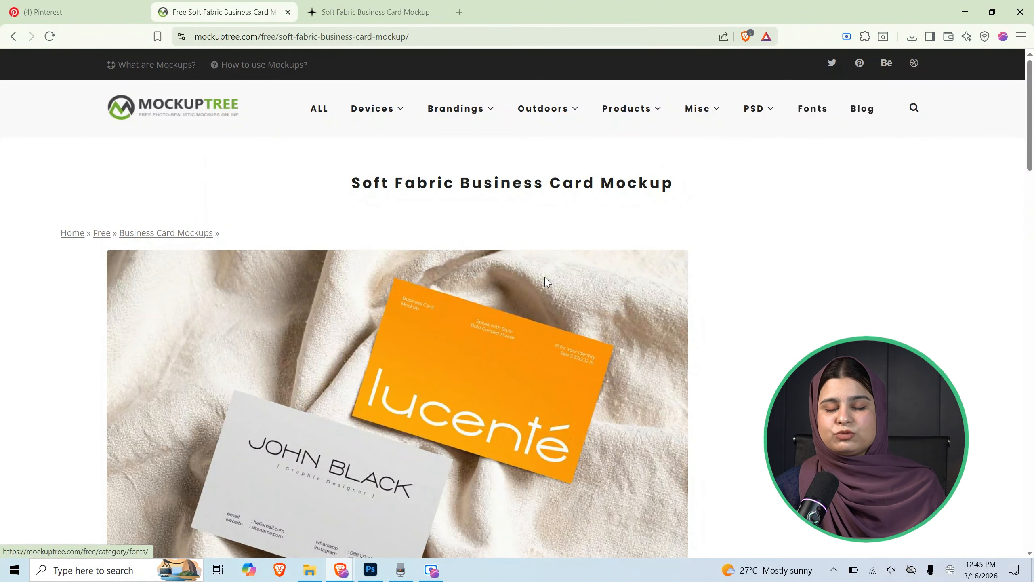
scroll(542, 293, down, 15)
scroll(544, 287, down, 3)
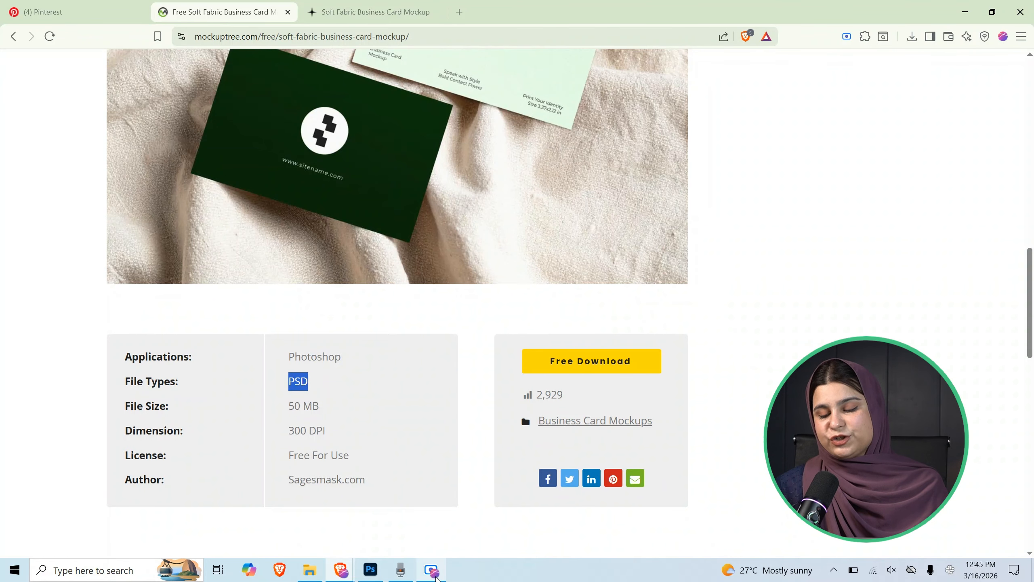
Switch to Photoshop and open the contents of the Business Card 1 smart object for the upper card
click(370, 570)
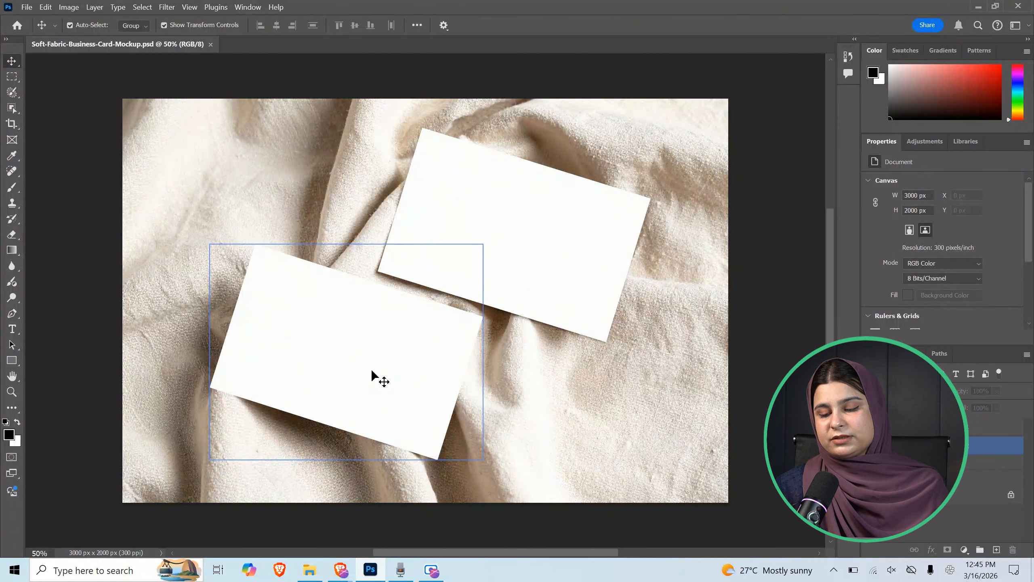
click(512, 274)
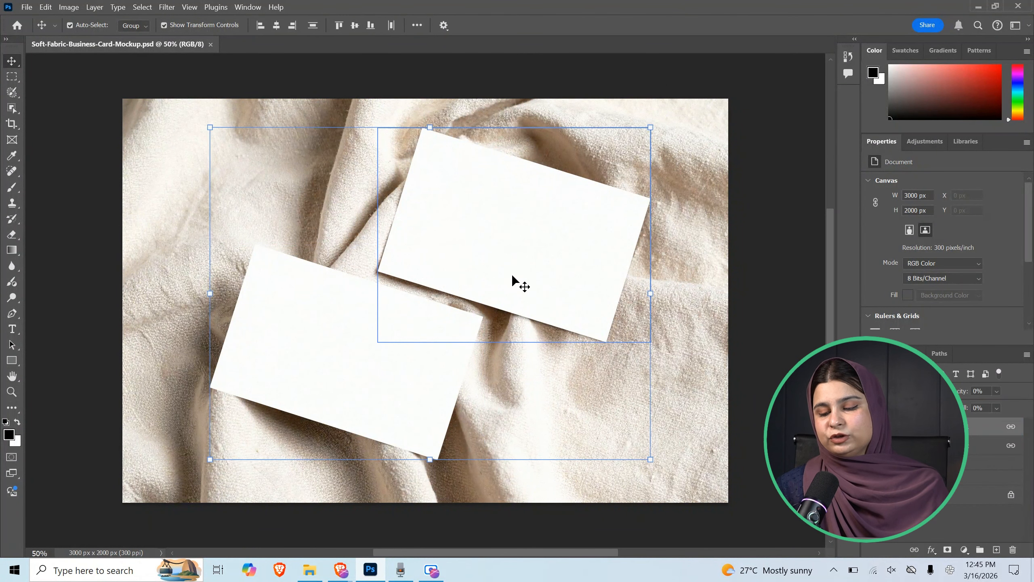
click(516, 247)
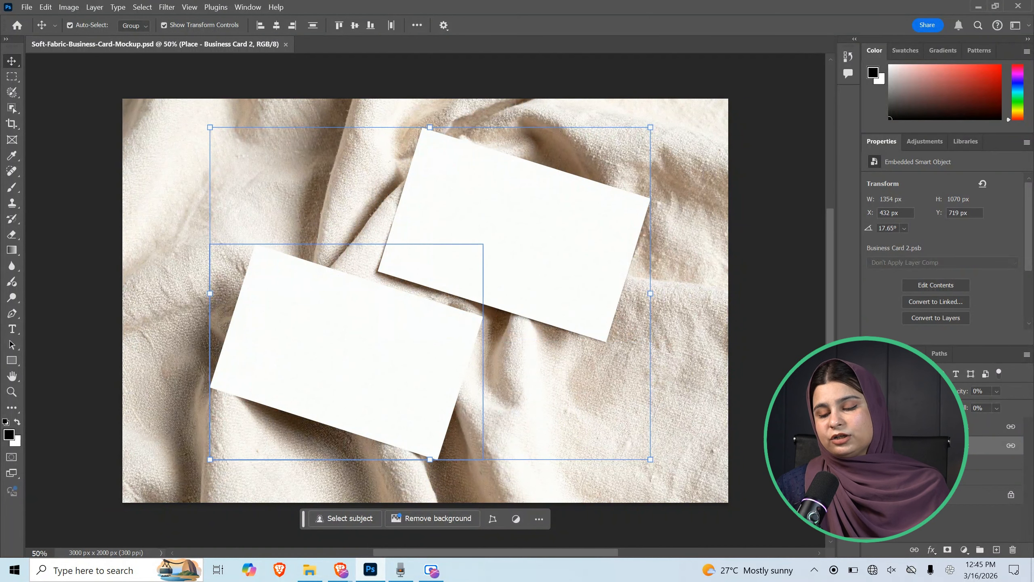
click(513, 235)
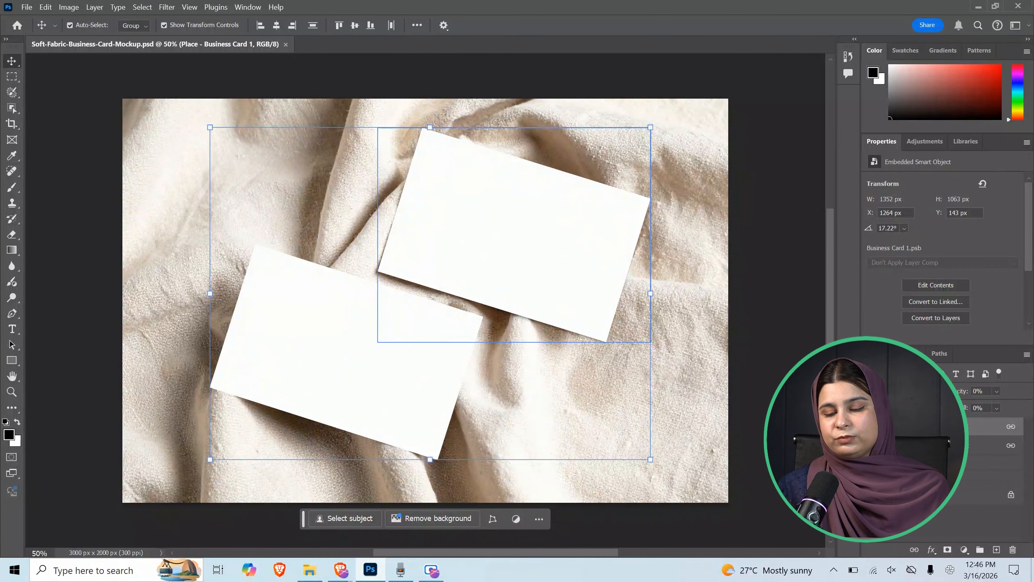
double_click(892, 426)
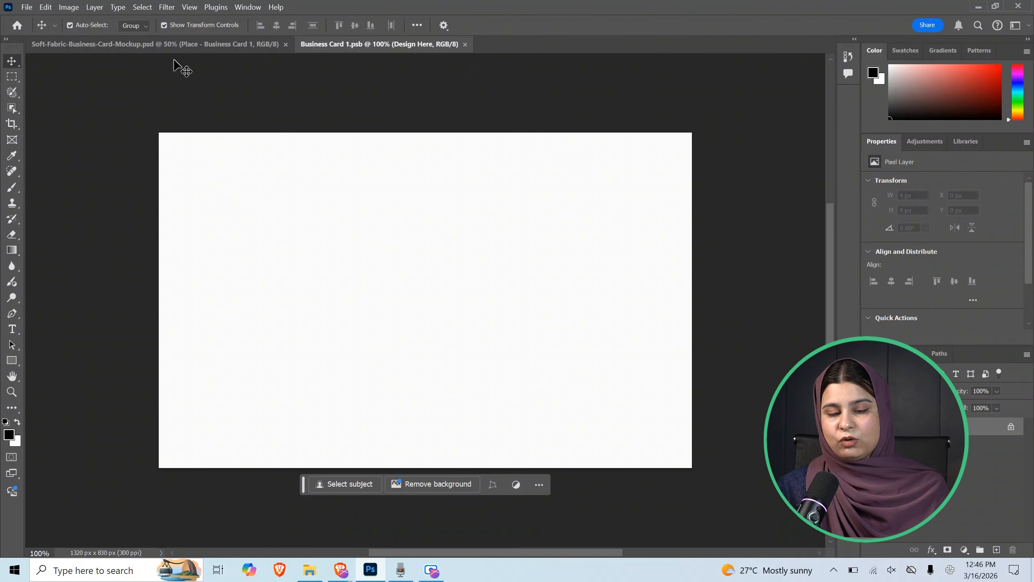
click(168, 46)
click(353, 51)
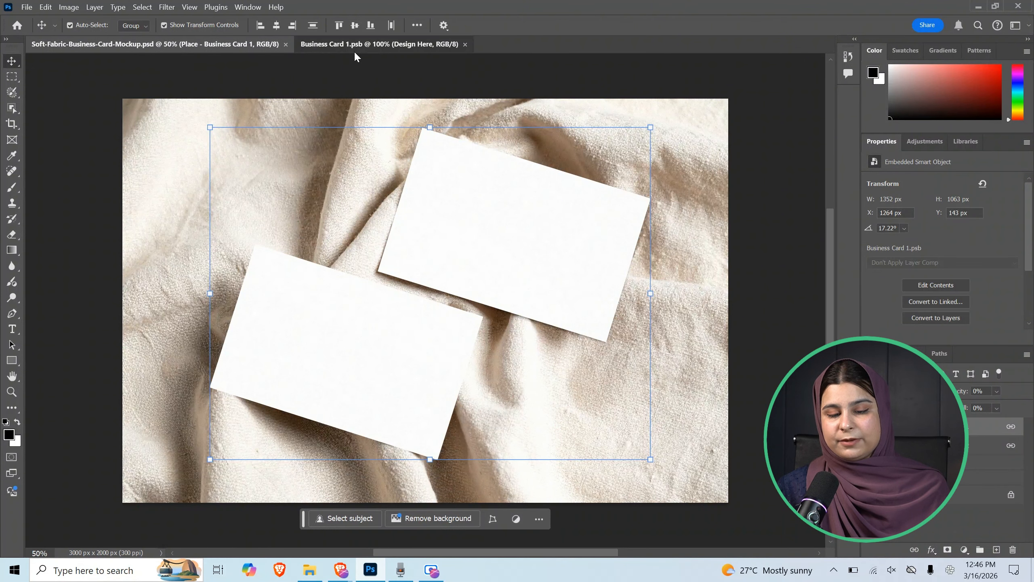
Place the Minimalist green business card template image from the Downloads folder into Business Card 1.psb
key(alt+Tab)
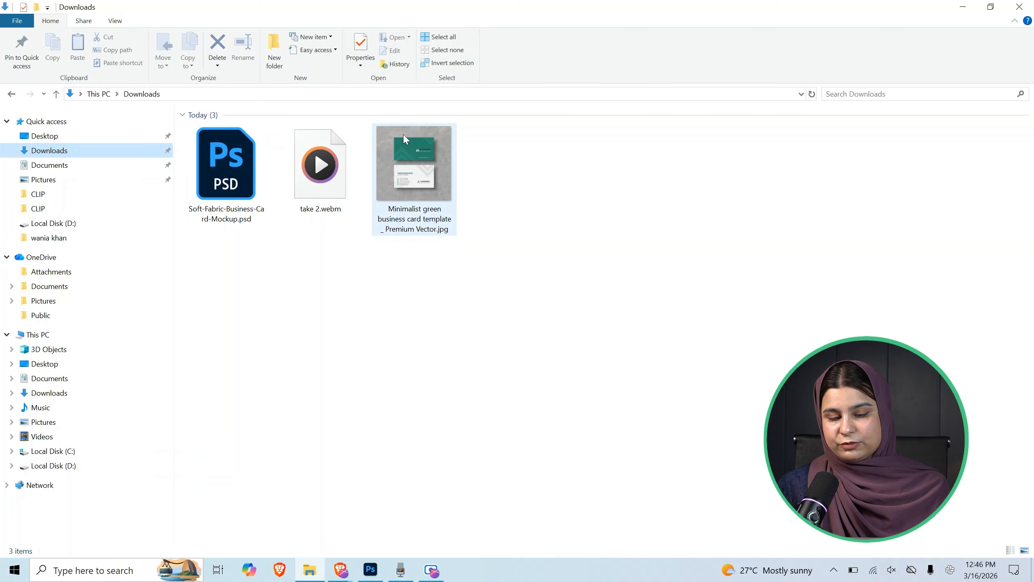
click(420, 164)
drag(389, 156, 368, 344)
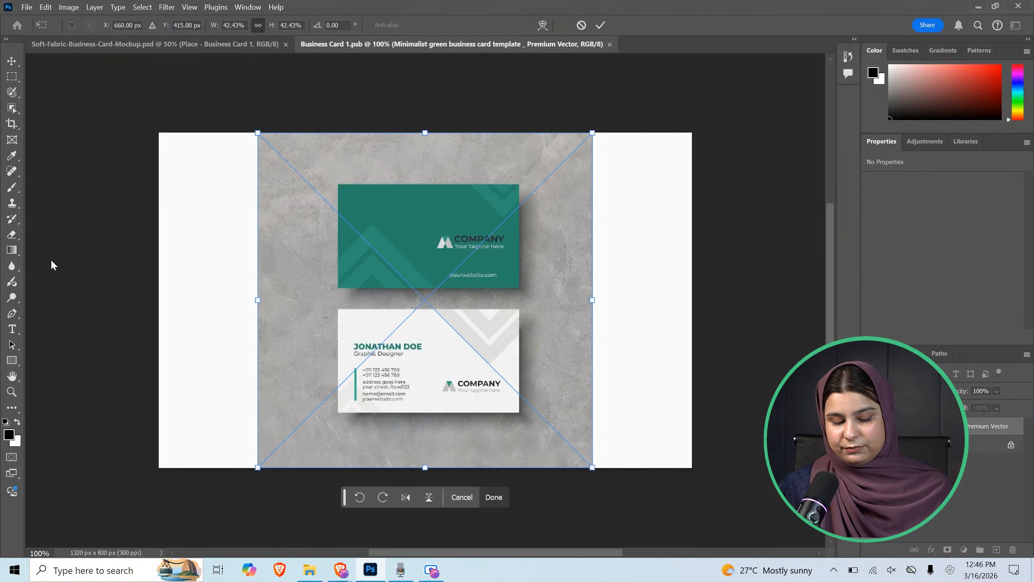
Scale the placed template image to about 134% and position it so the green card front fills the canvas, then commit the transform
drag(254, 302, 44, 297)
drag(347, 258, 327, 279)
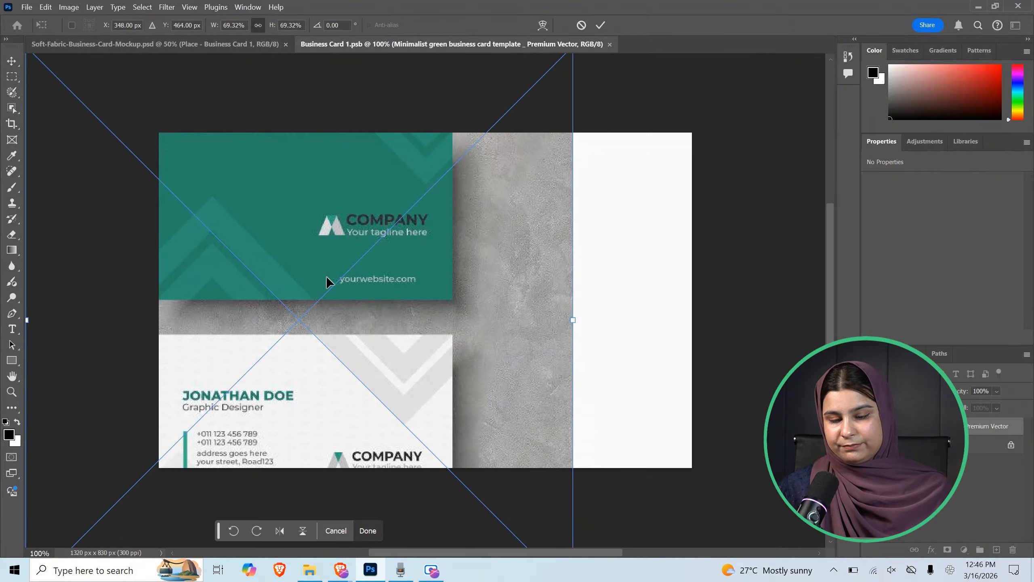
drag(574, 323, 830, 321)
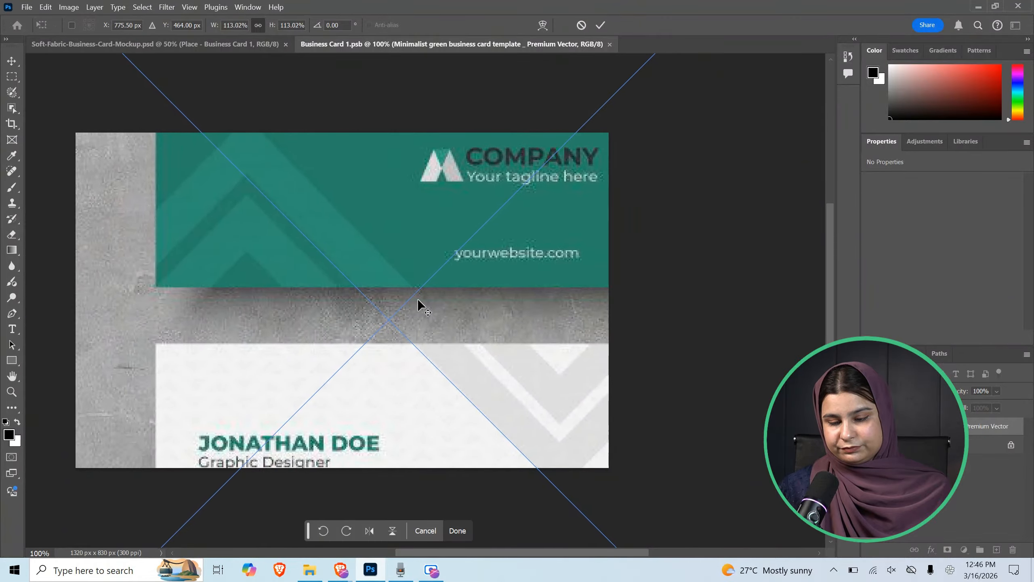
alt+scroll(417, 299, down, 5)
drag(425, 264, 394, 312)
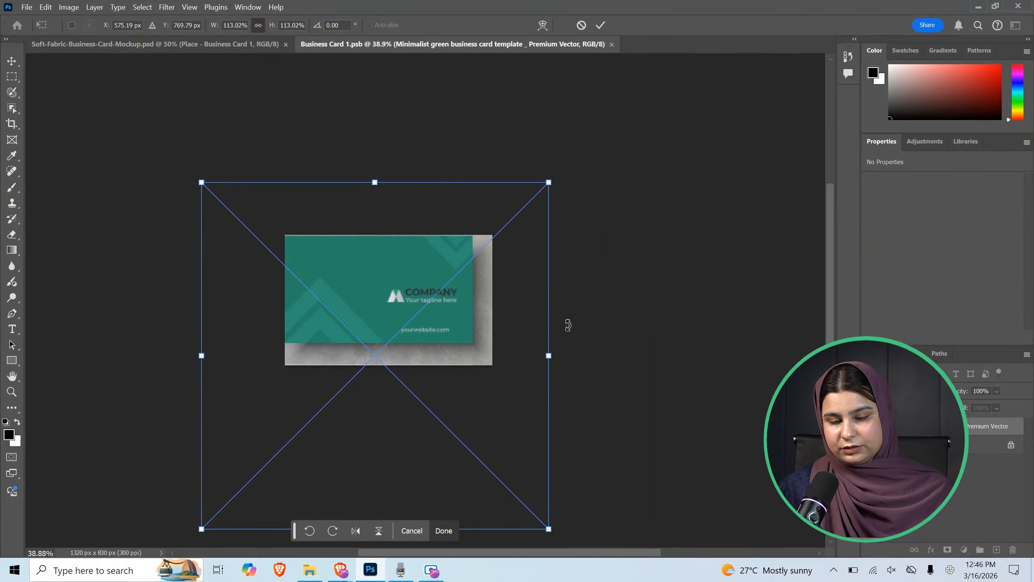
drag(549, 354, 591, 385)
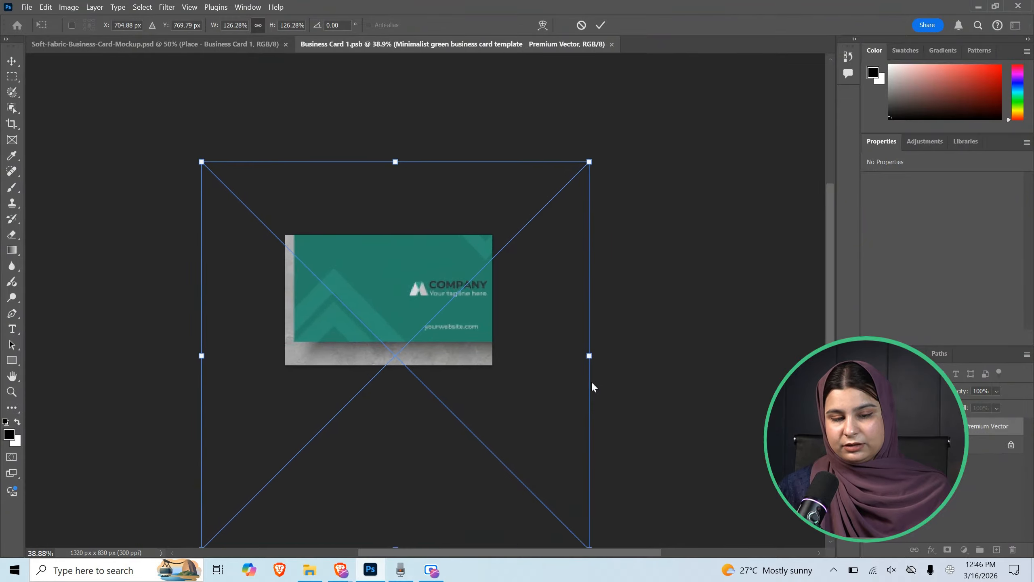
mouse_move(438, 299)
mouse_down()
mouse_move(432, 326)
mouse_move(425, 315)
mouse_up()
drag(573, 374, 600, 373)
drag(462, 321, 446, 327)
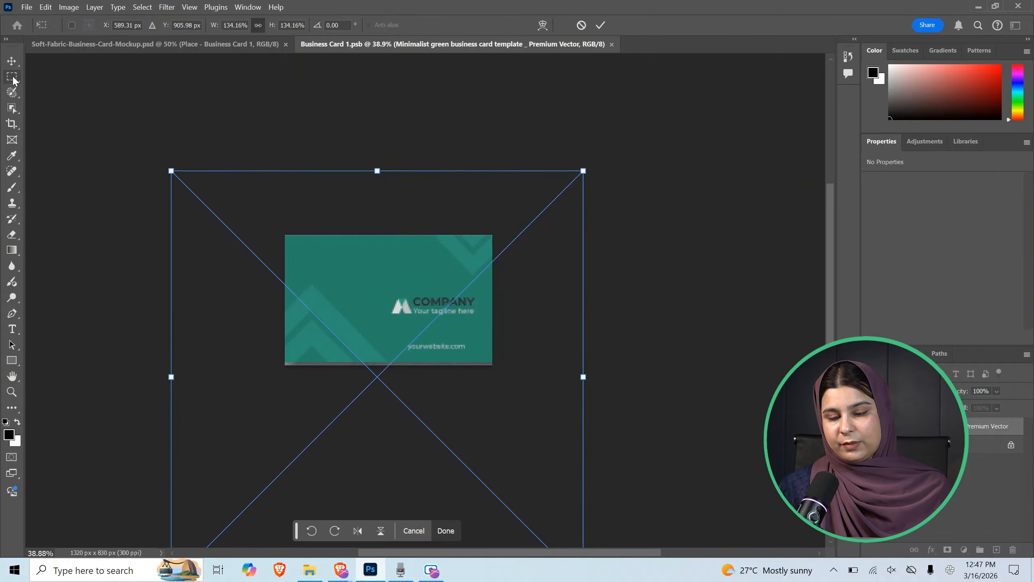
click(11, 61)
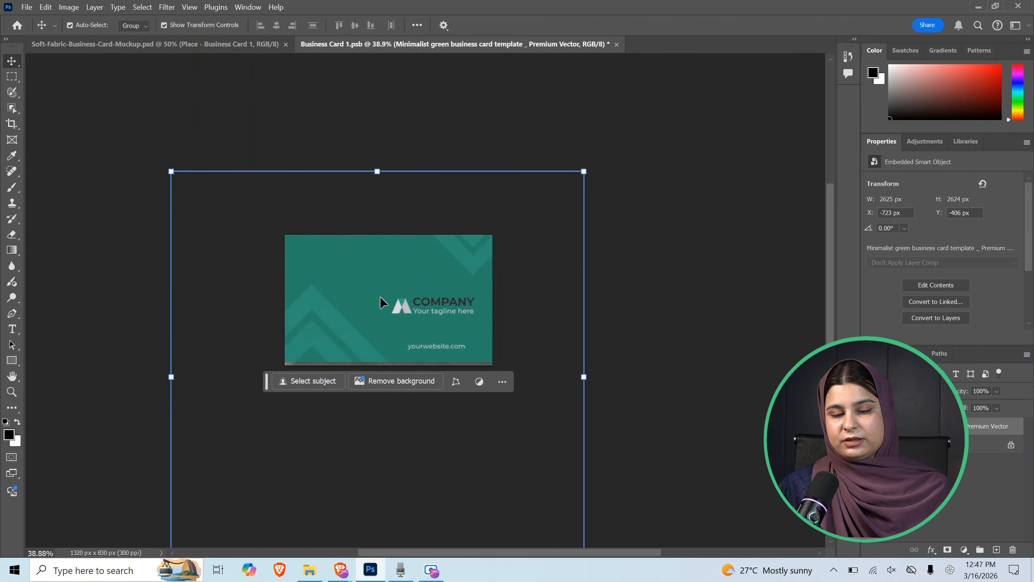
Save Business Card 1.psb and return to the Soft-Fabric-Business-Card-Mockup.psd document
key(ctrl+s)
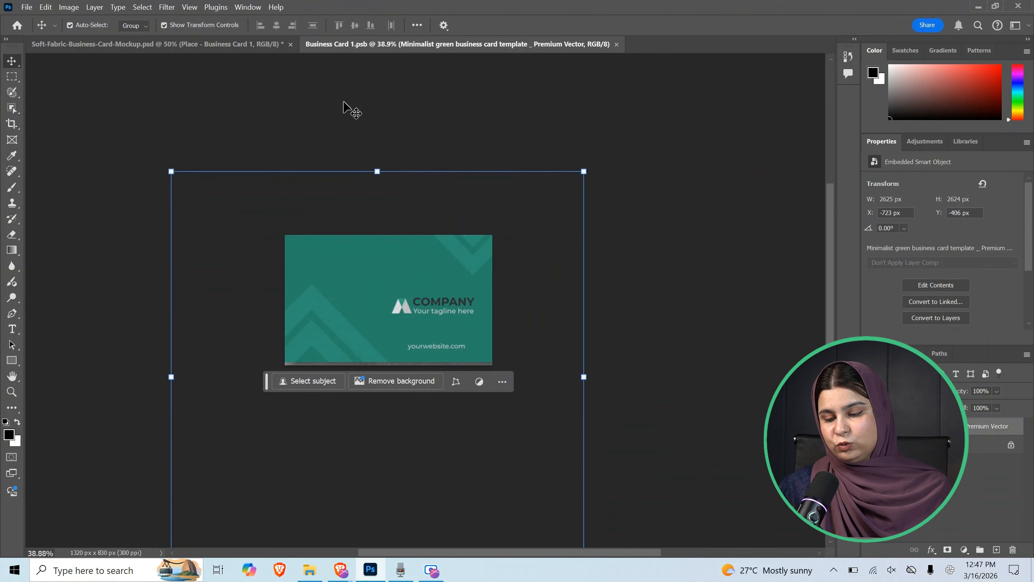
click(233, 46)
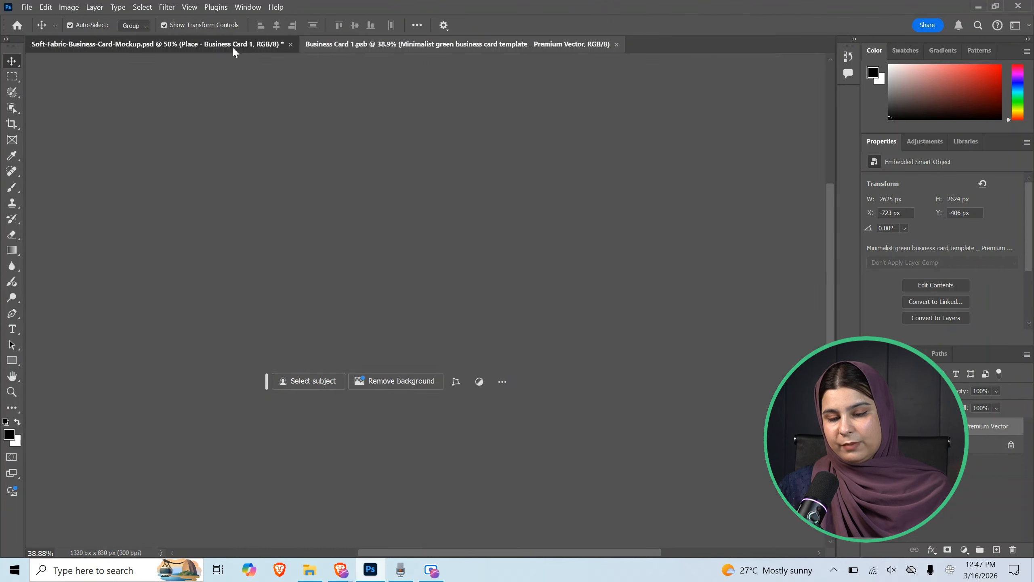
Open the contents of the Business Card 2 smart object for the lower, blank white card
key(Return)
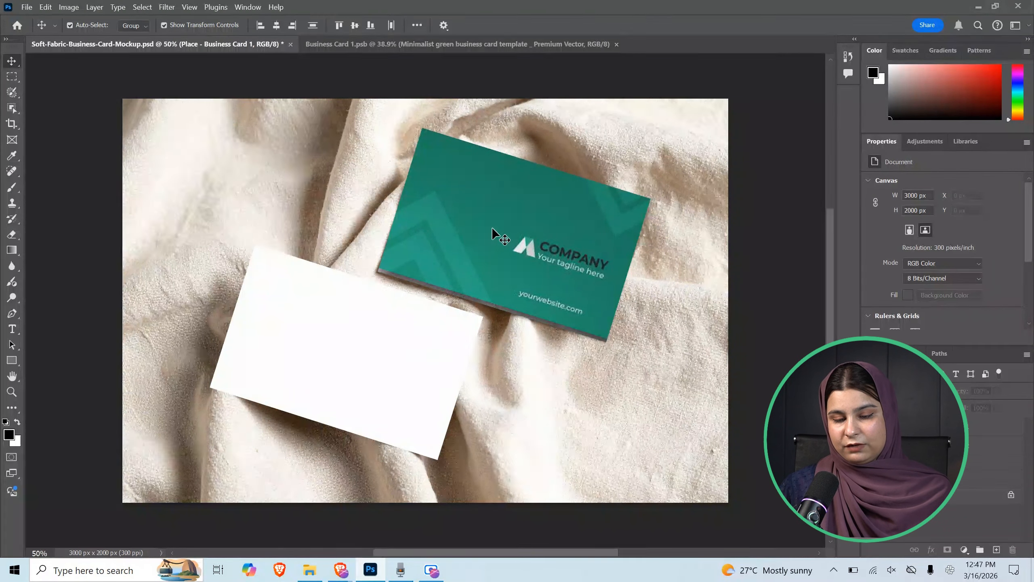
key(ctrl+z)
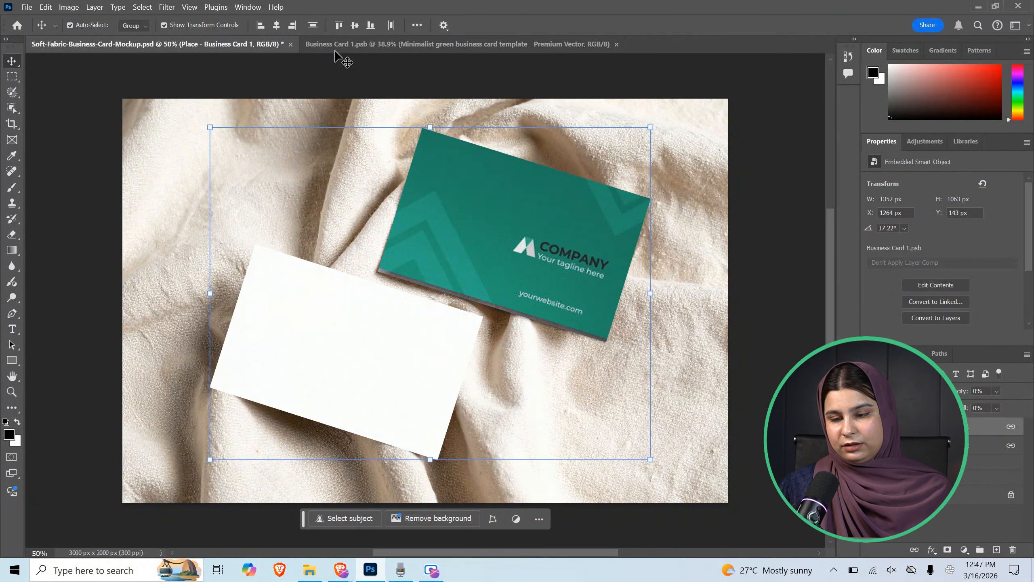
click(308, 359)
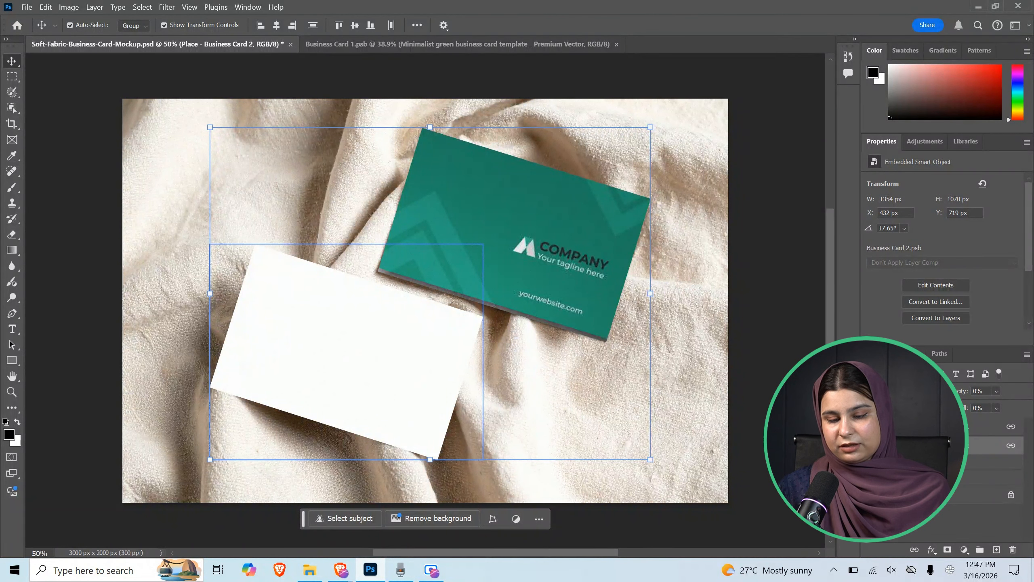
double_click(892, 445)
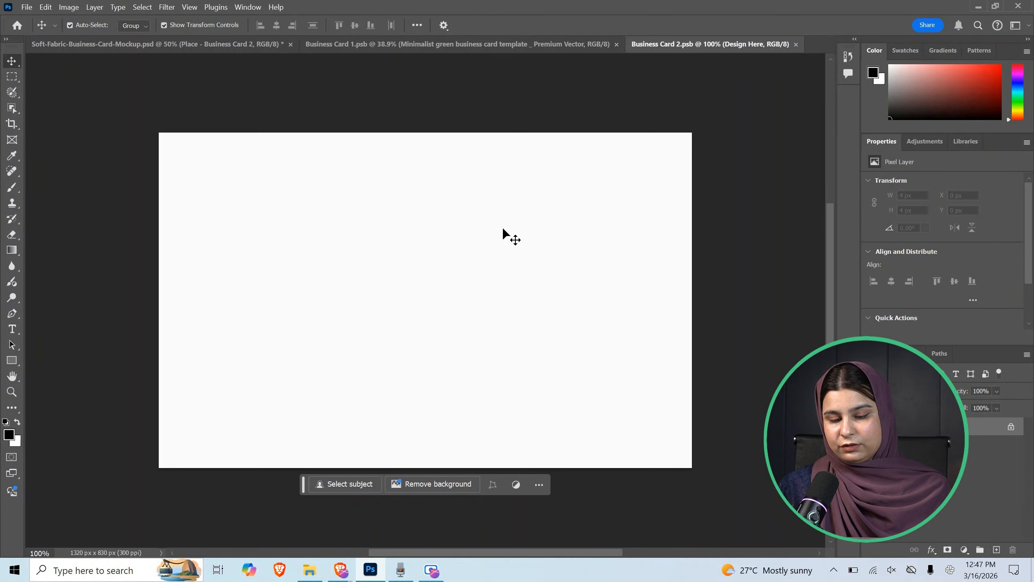
Copy the green business card template layer from Business Card 1.psb and paste it into Business Card 2.psb
click(415, 43)
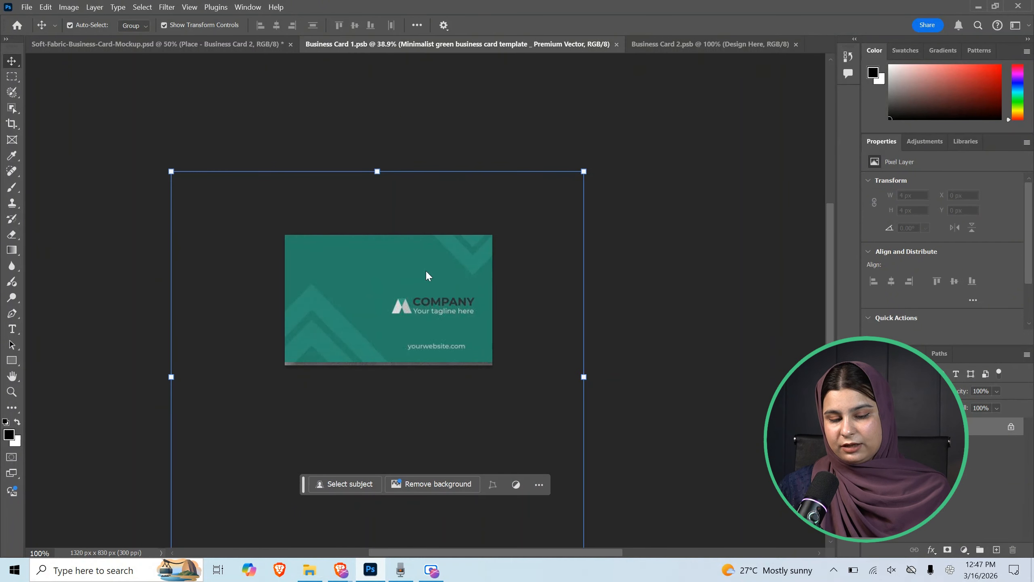
click(436, 309)
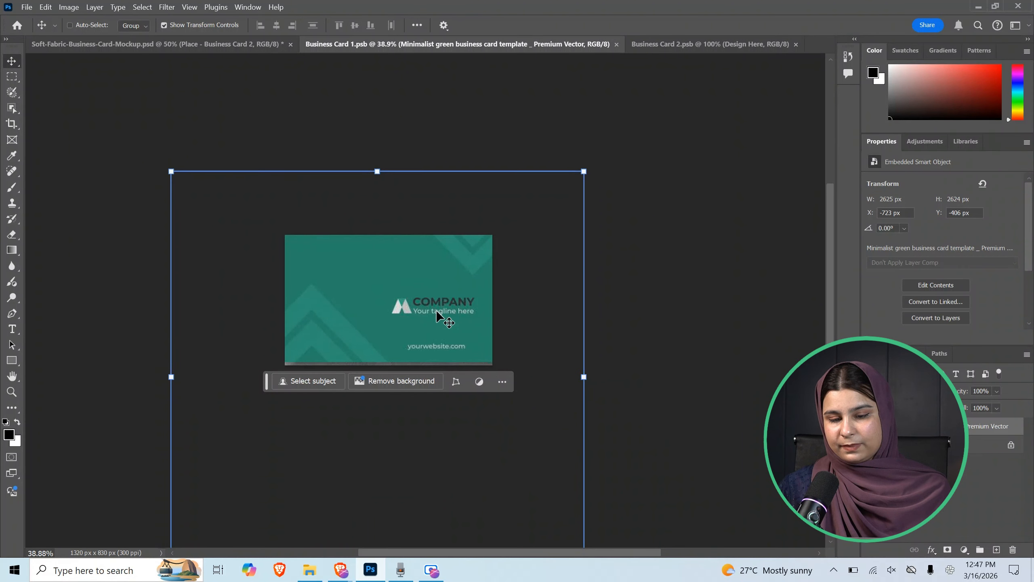
click(695, 45)
key(ctrl+v)
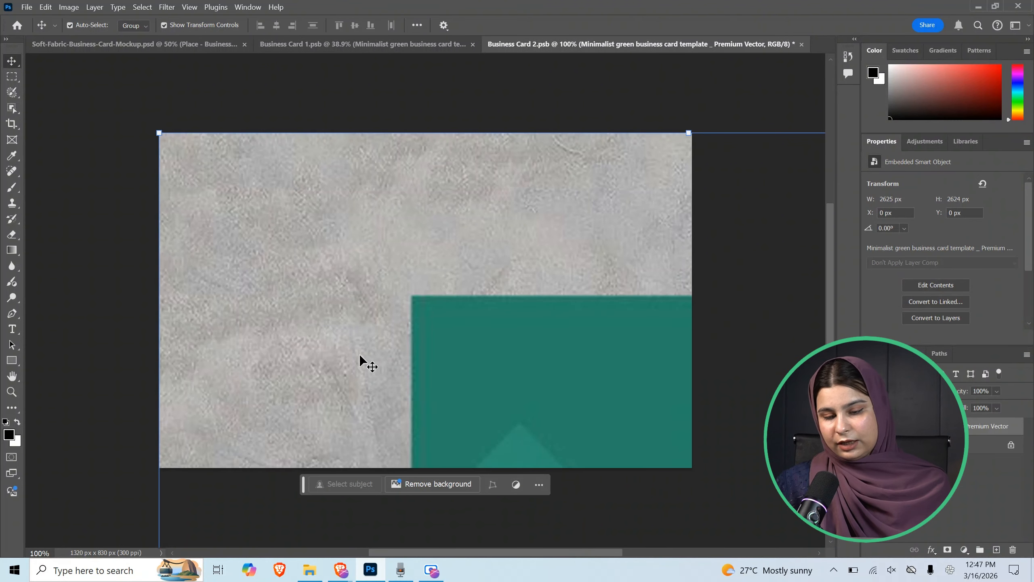
Move the pasted template image up and sideways so the white contact-details side of the card fills the canvas
drag(544, 389, 349, 131)
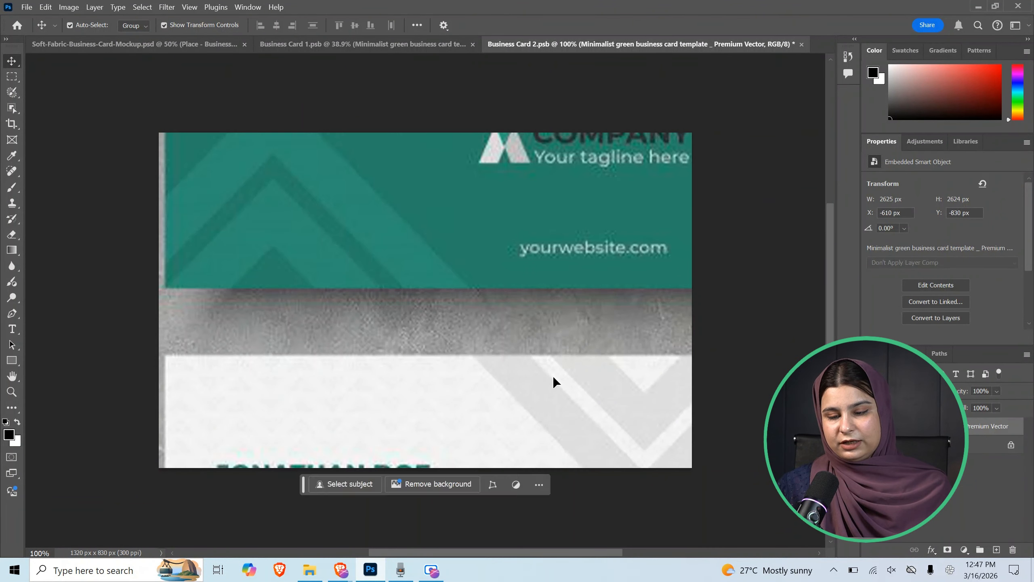
click(553, 379)
drag(551, 378, 510, 154)
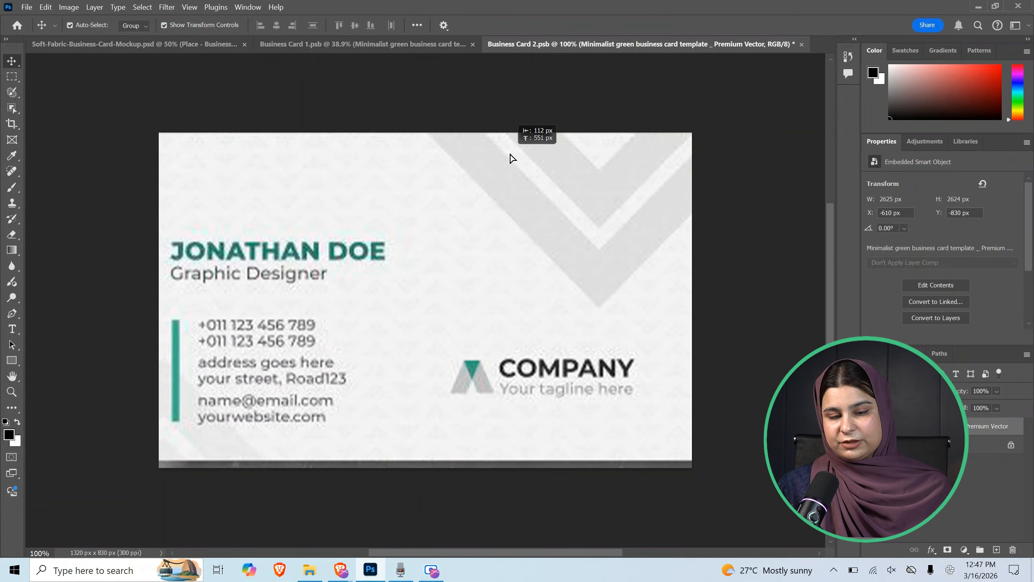
Save Business Card 2.psb and return to the Soft-Fabric-Business-Card-Mockup.psd document with no layer selected
key(ctrl+s)
click(180, 44)
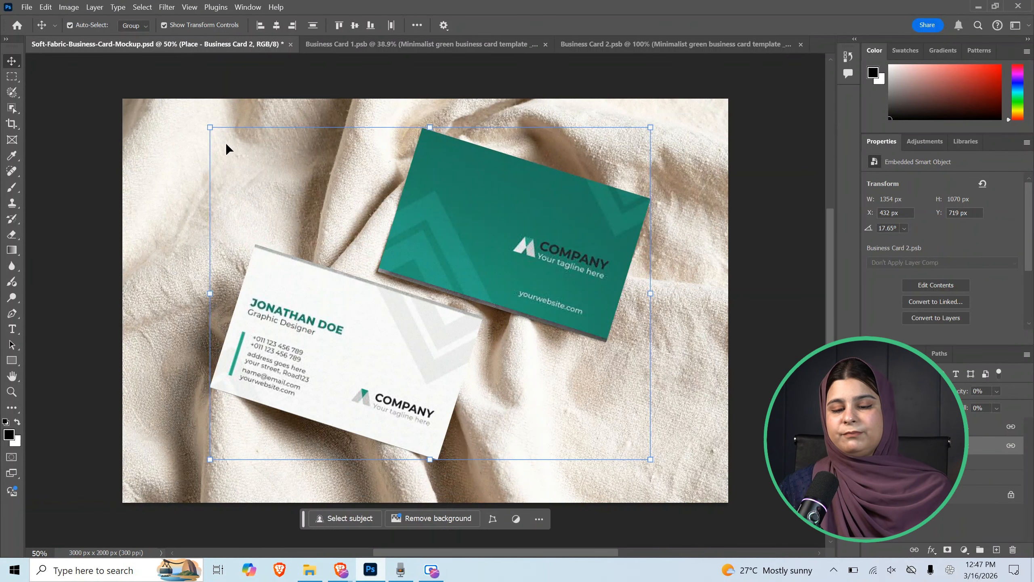
key(Return)
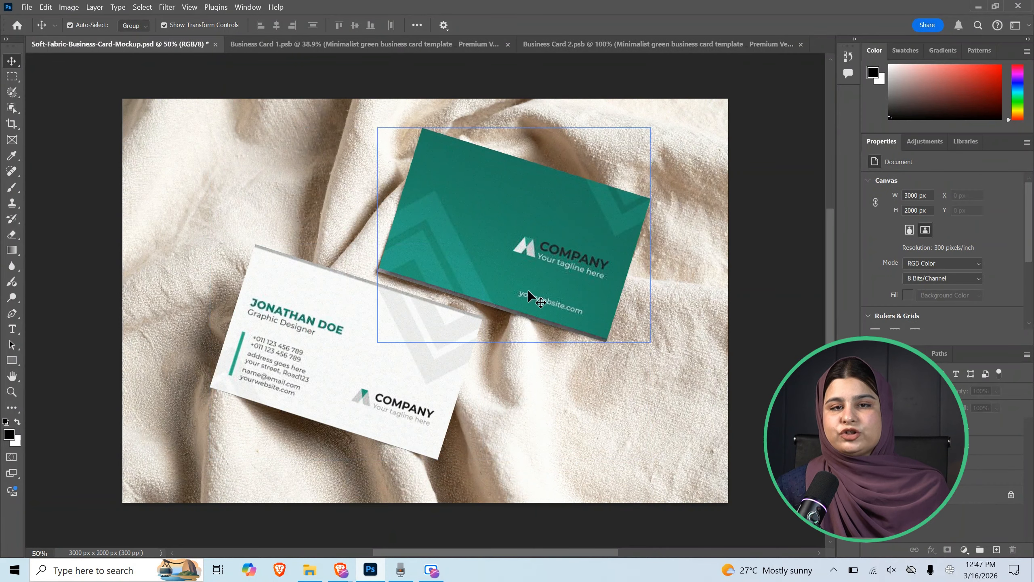
click(431, 269)
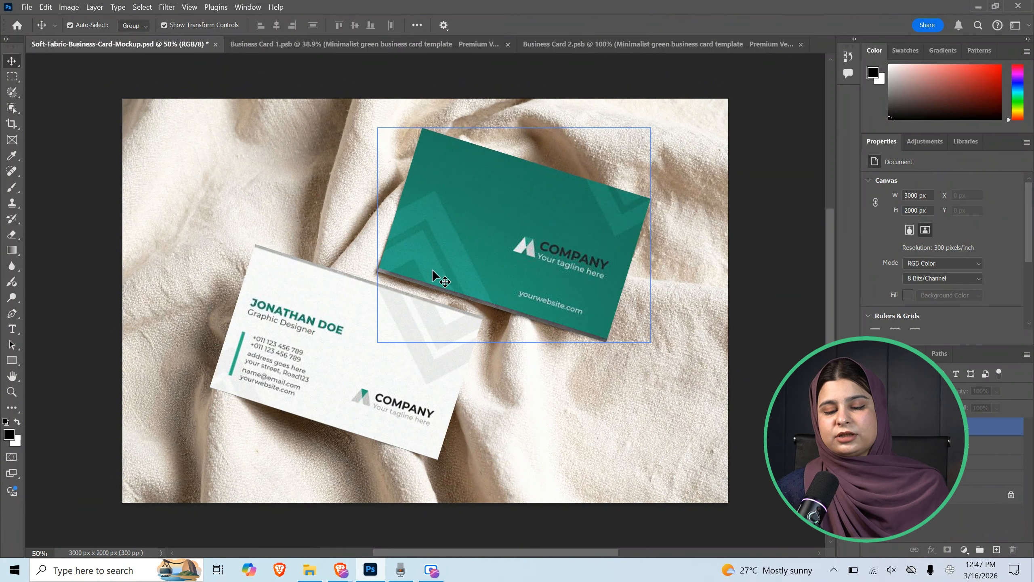
click(380, 348)
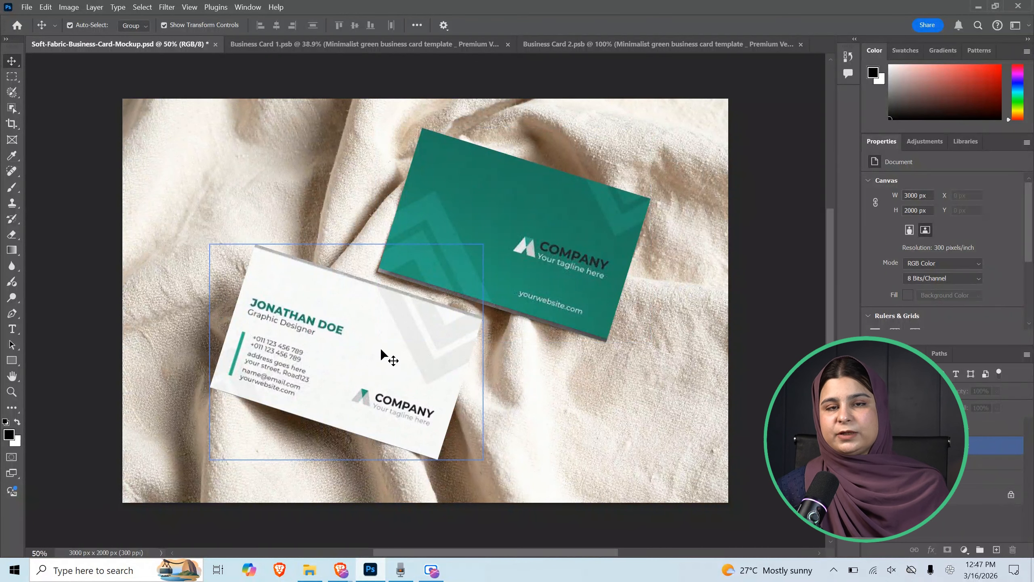
click(460, 309)
click(367, 387)
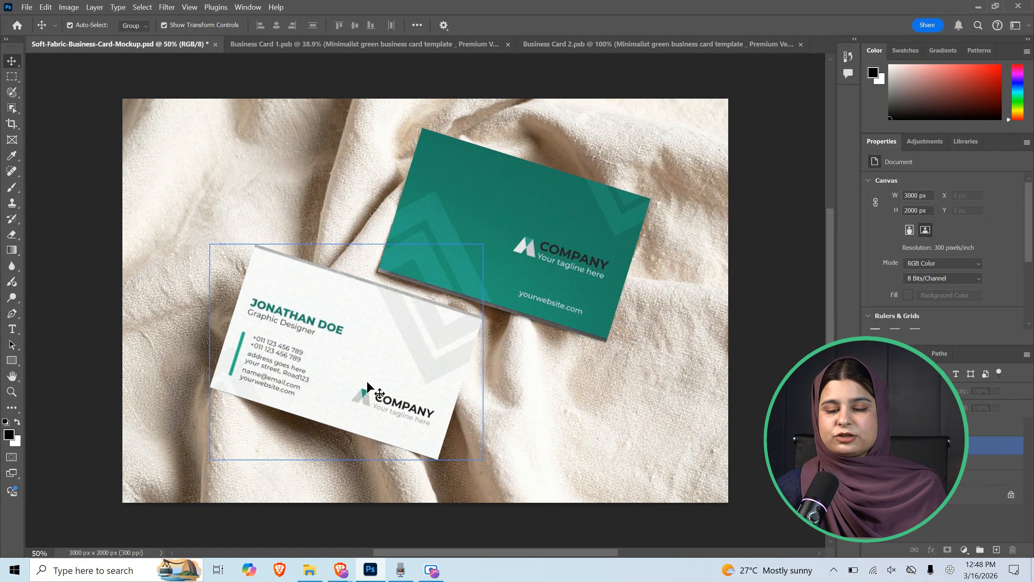
click(594, 306)
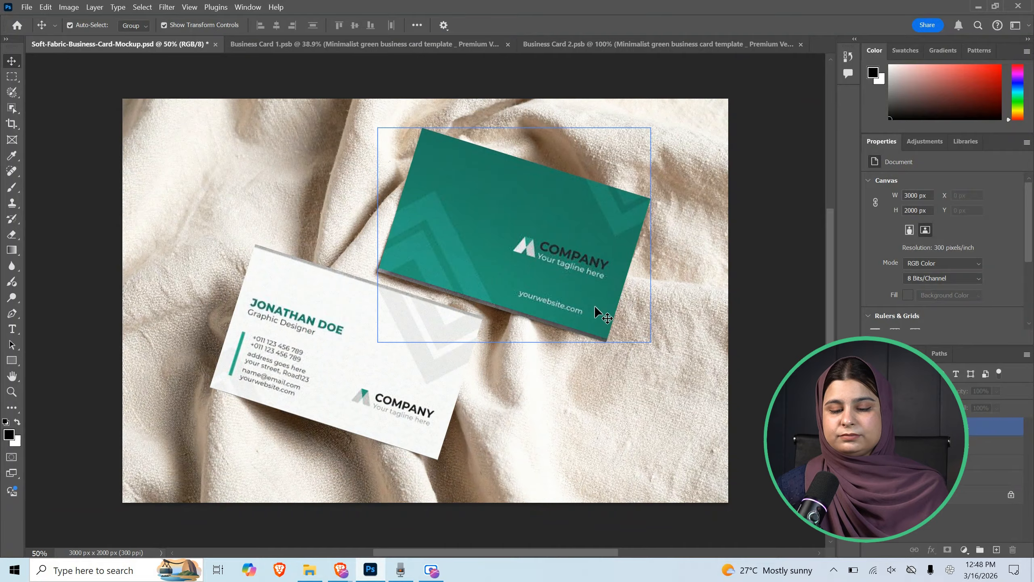
click(313, 305)
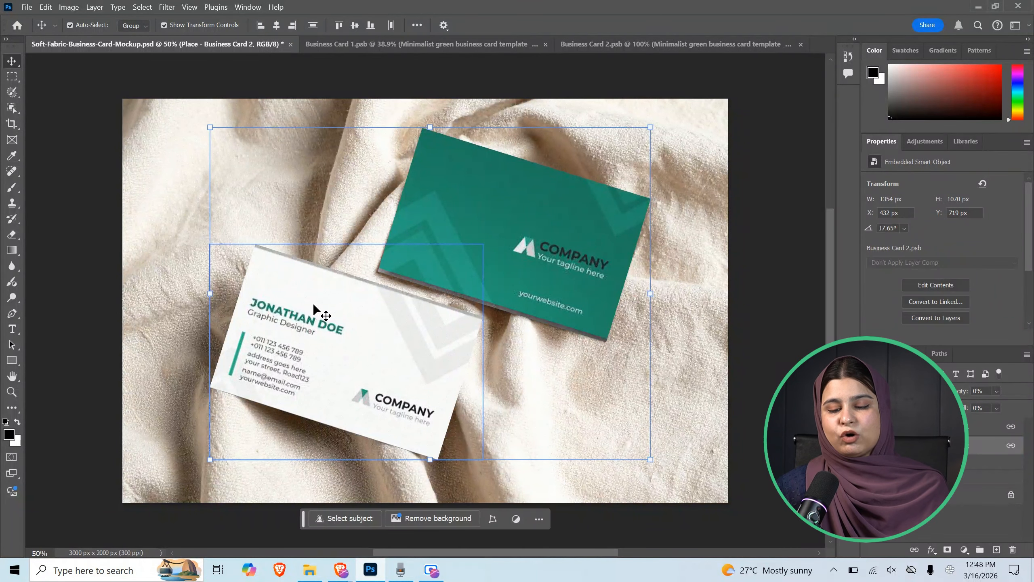
click(544, 236)
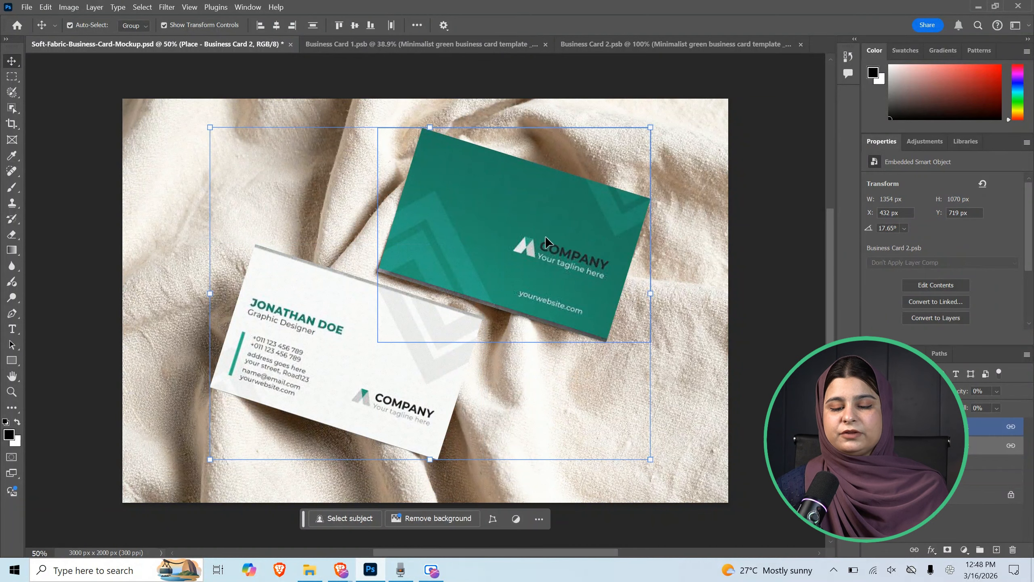
drag(545, 236, 547, 232)
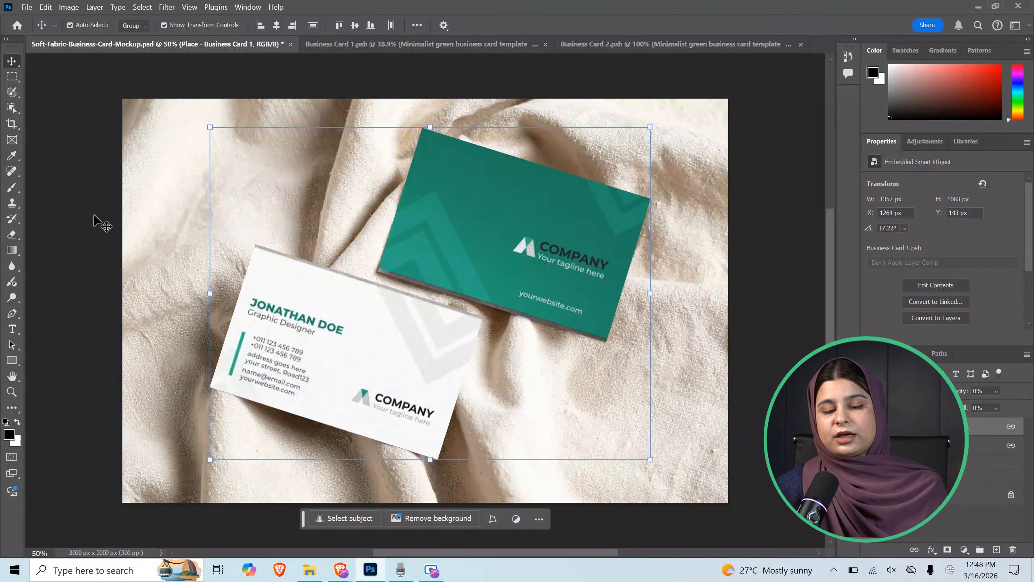
click(78, 214)
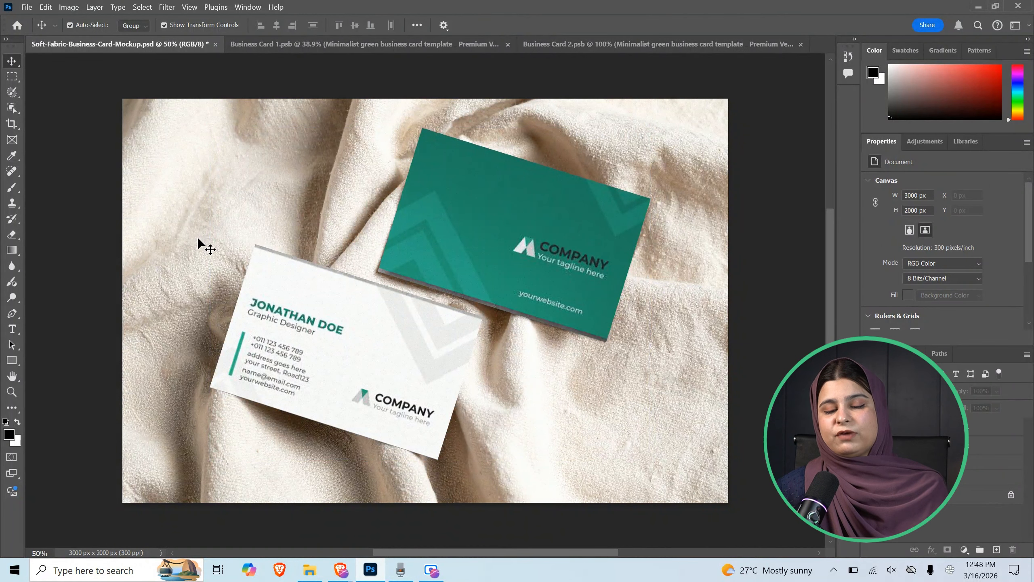
click(252, 373)
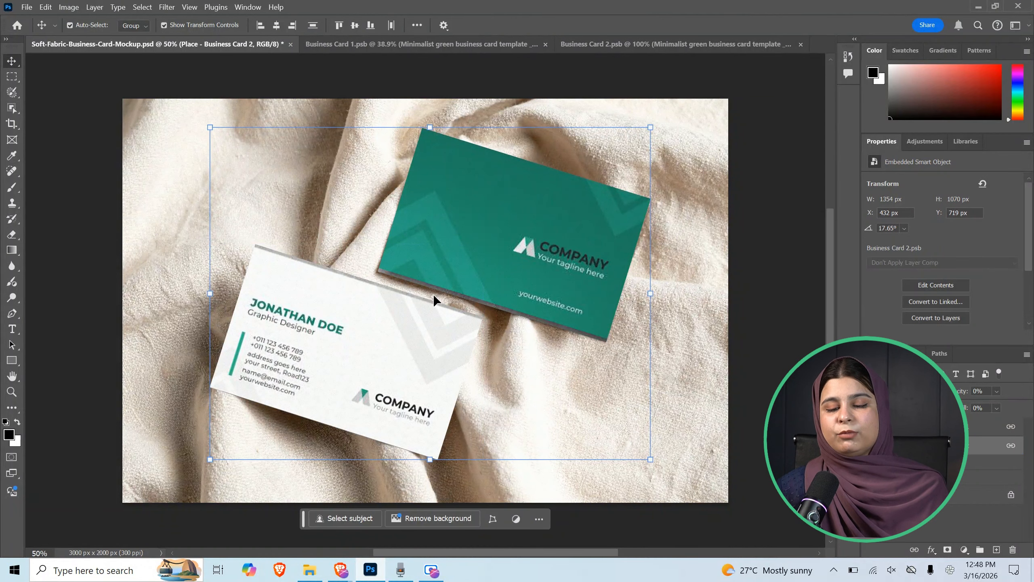
click(467, 238)
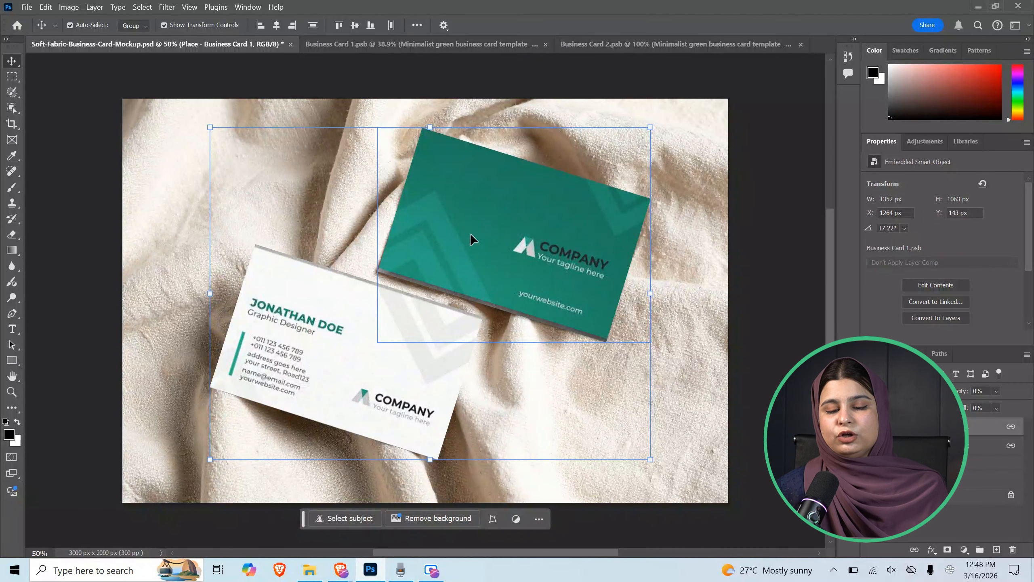
click(271, 341)
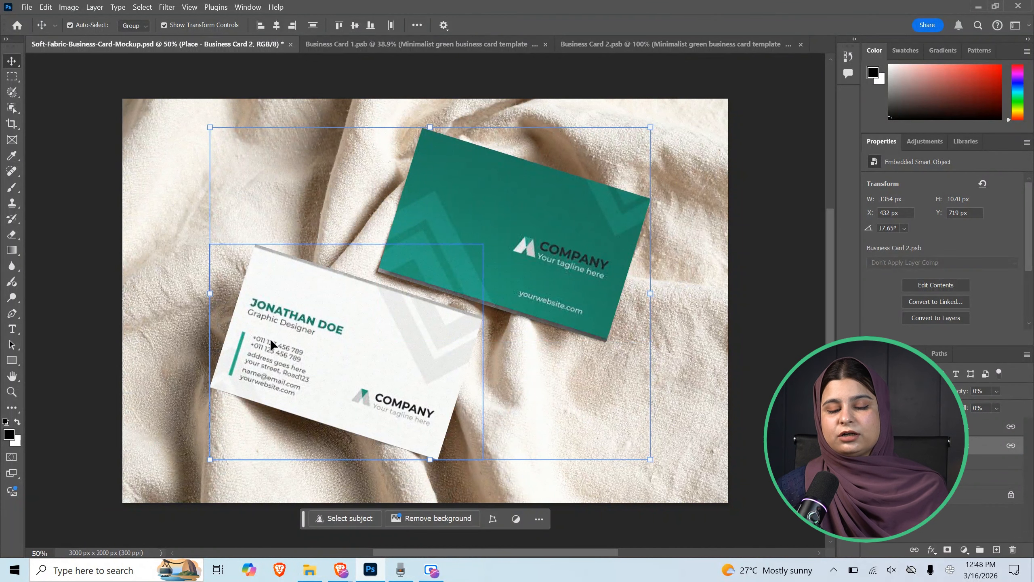